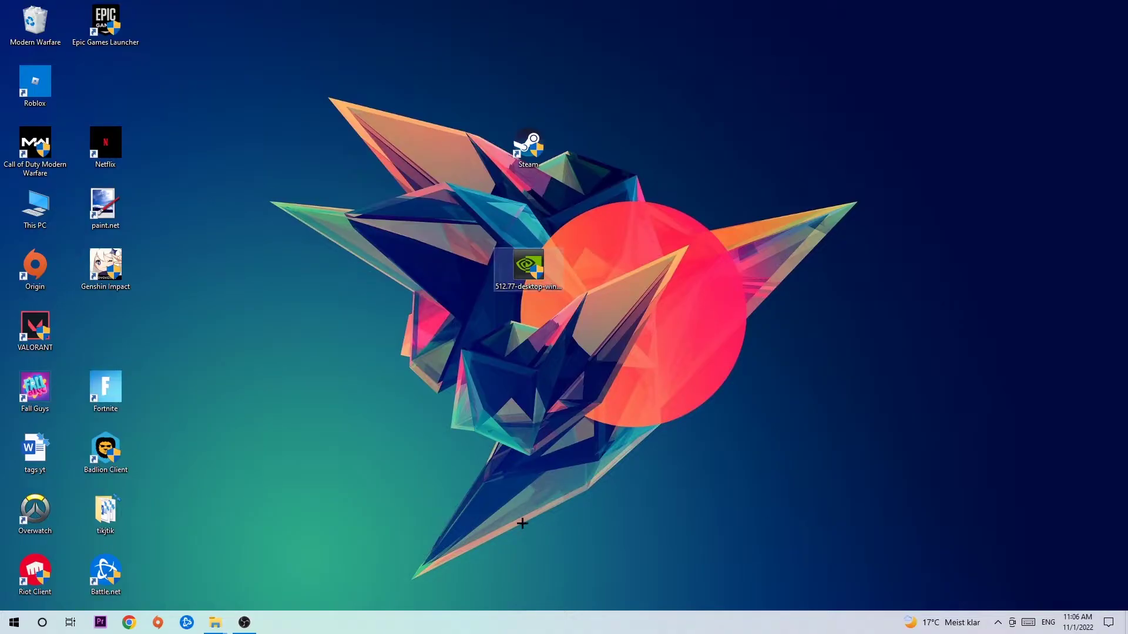
In Task Manager, select the Google Chrome process and view its actions, then close Task Manager
right_click(486, 624)
left_click(530, 568)
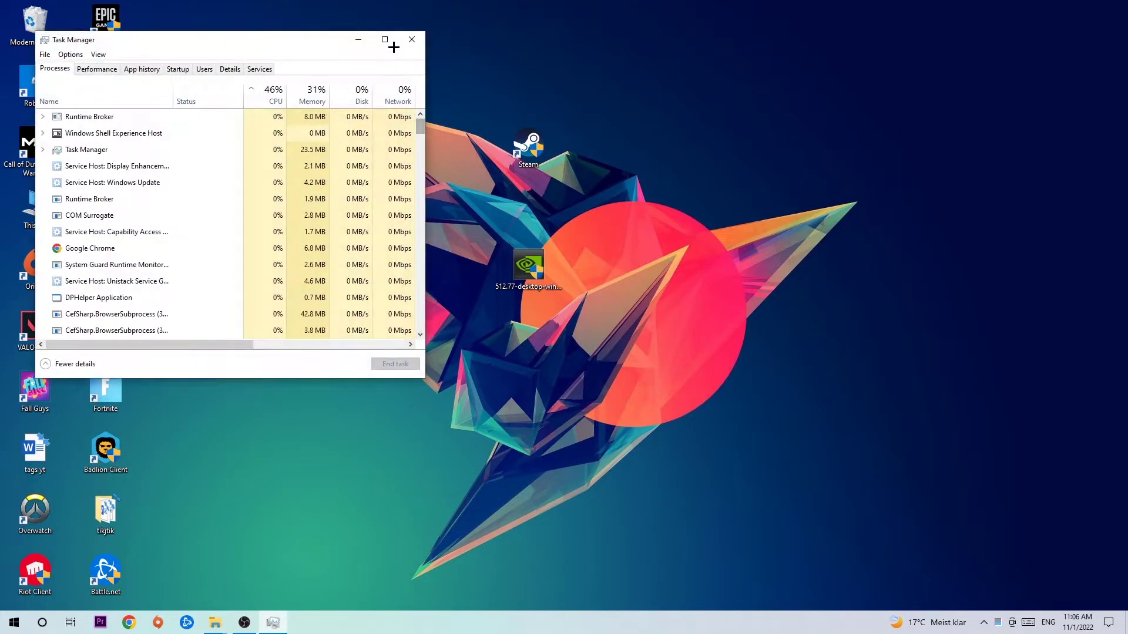
left_click(386, 42)
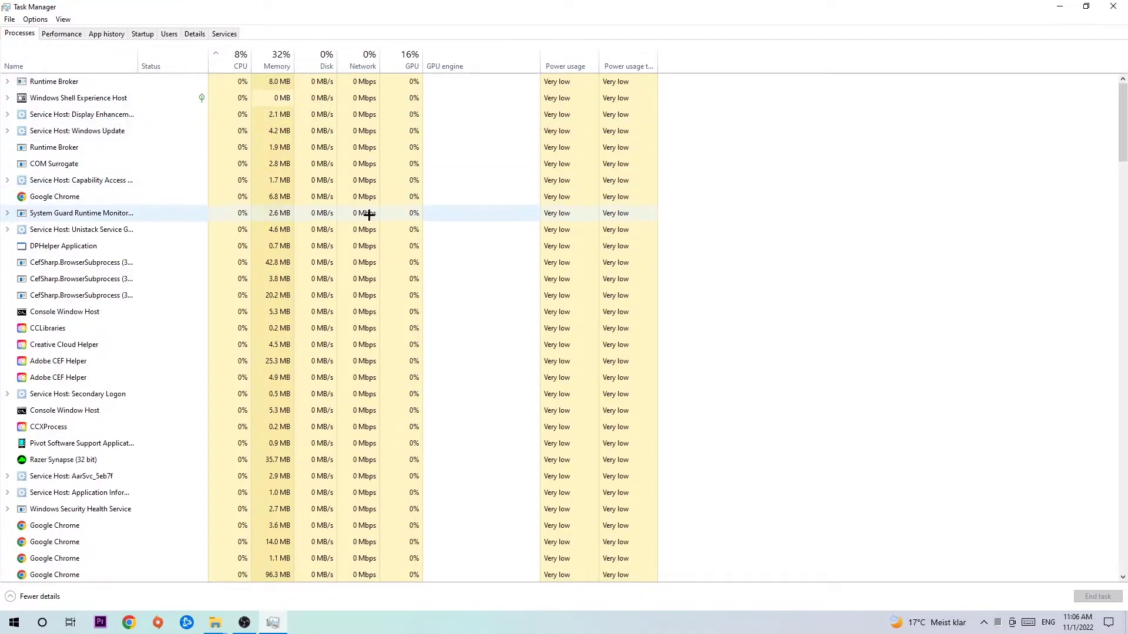
left_click(285, 196)
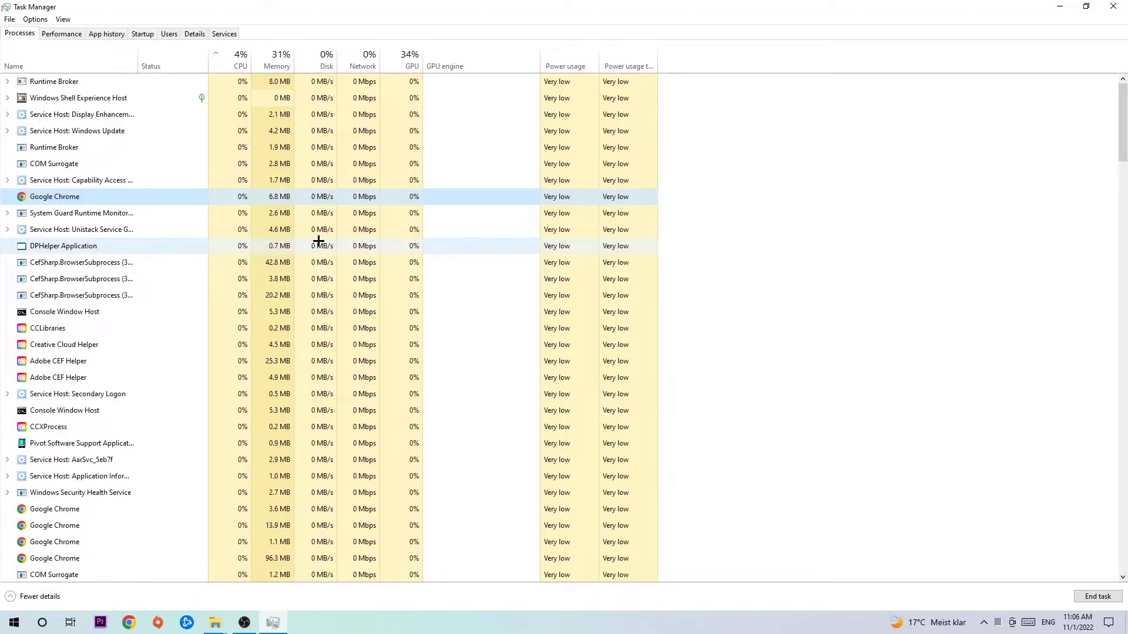
right_click(138, 195)
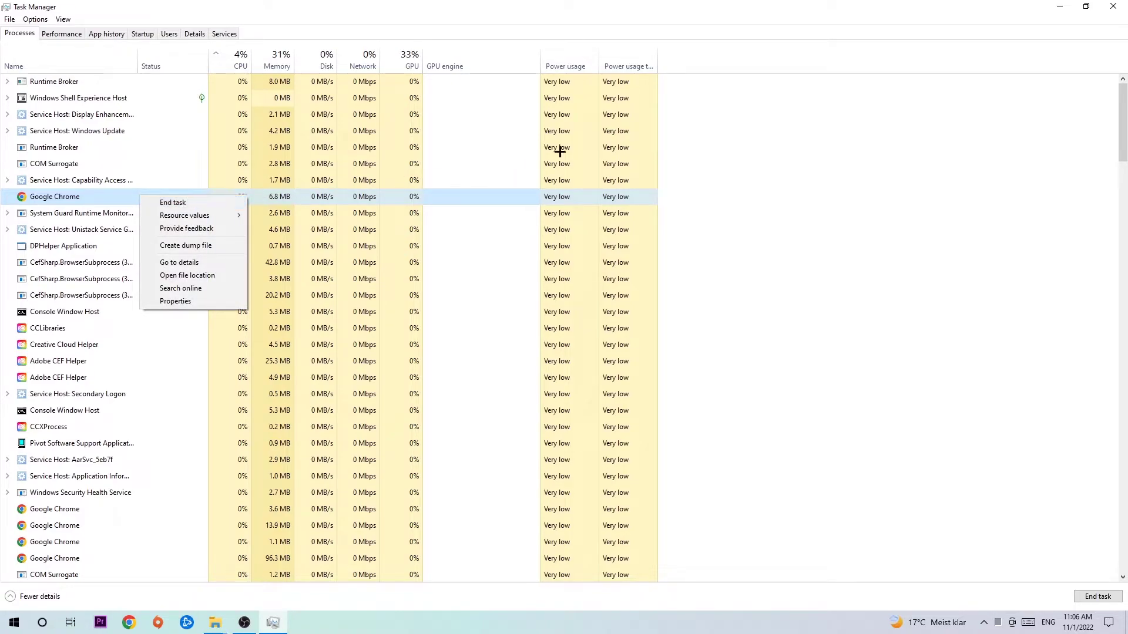
left_click(1113, 6)
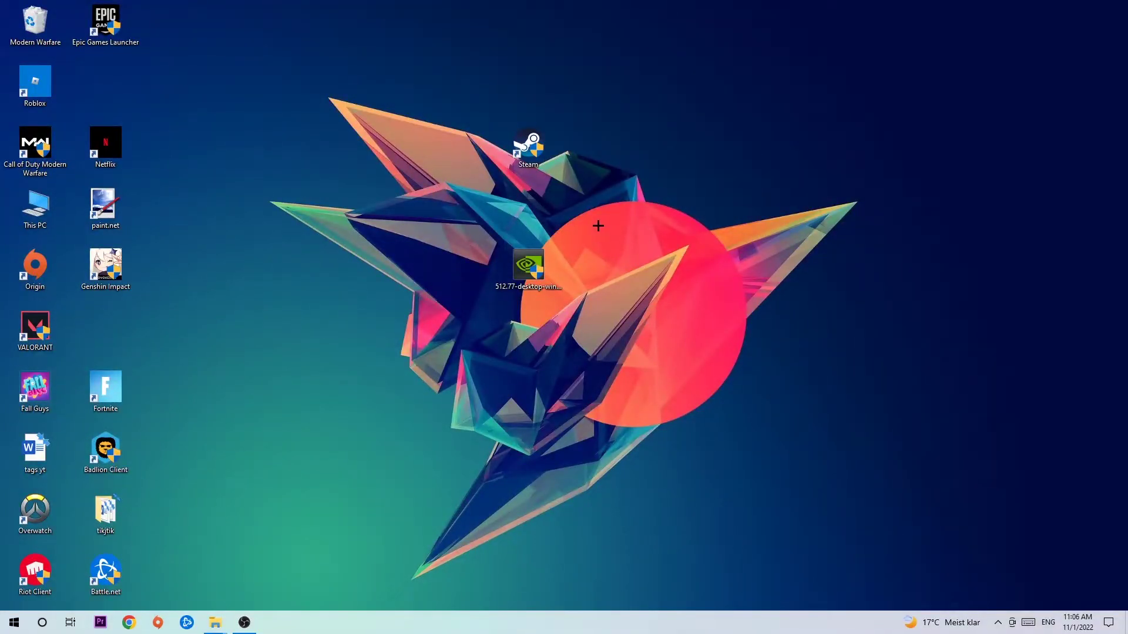
Move the Steam shortcut away and back, and briefly view the Start menu
left_click_drag(529, 148, 670, 209)
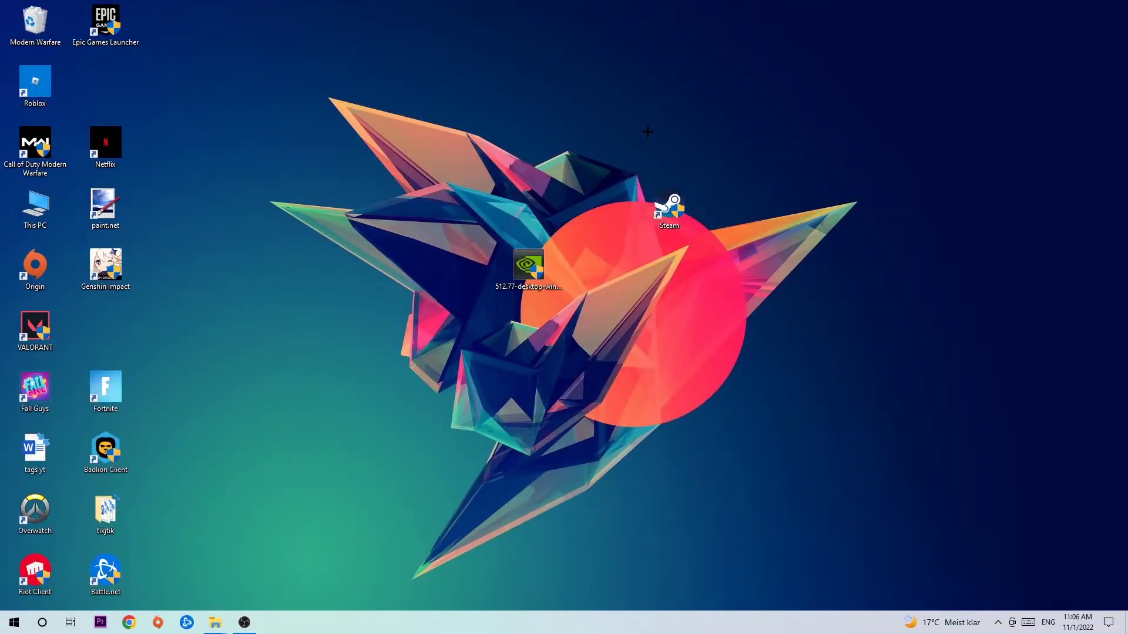
left_click_drag(670, 209, 529, 145)
left_click(520, 100)
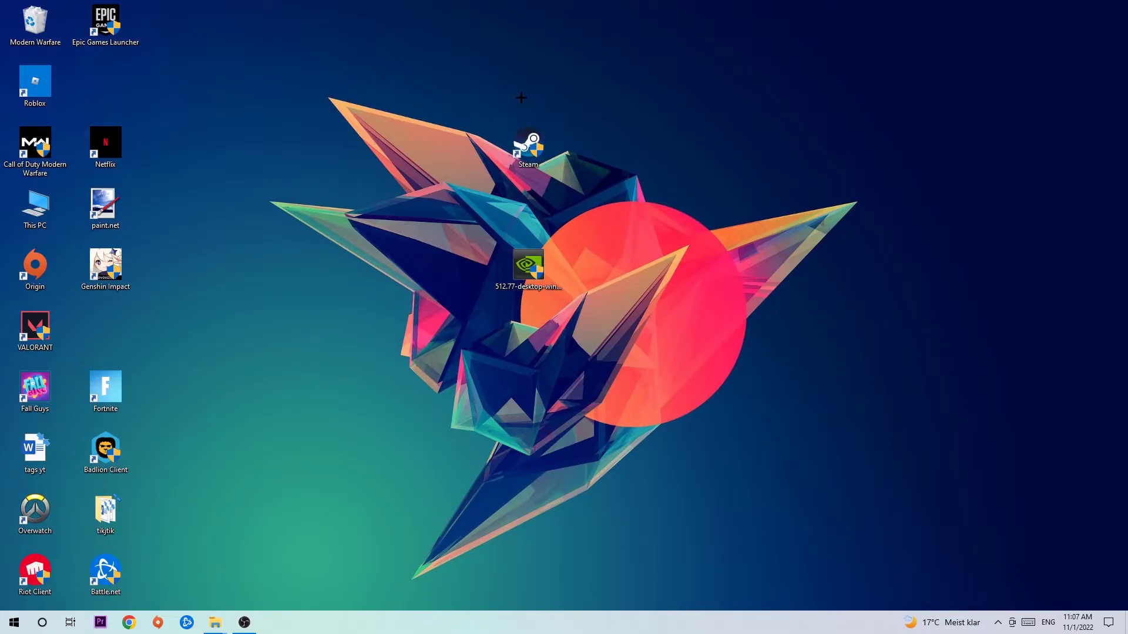
left_click(14, 623)
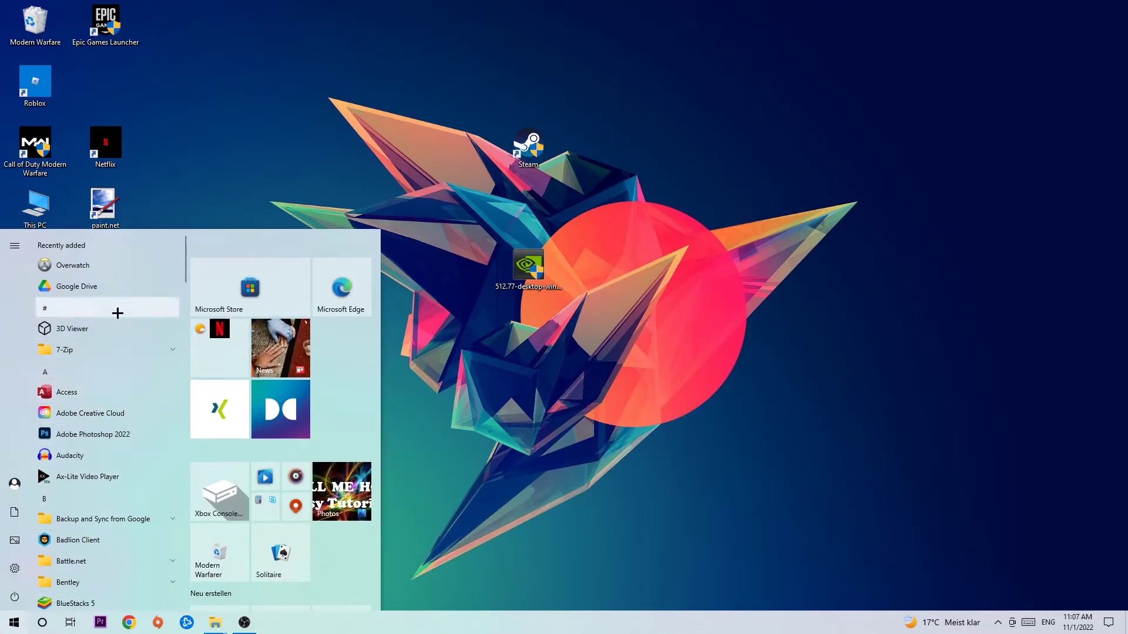
left_click(589, 328)
Shift the Steam shortcut slightly left and dismiss its context menu without choosing
left_click_drag(528, 145, 459, 146)
right_click(459, 146)
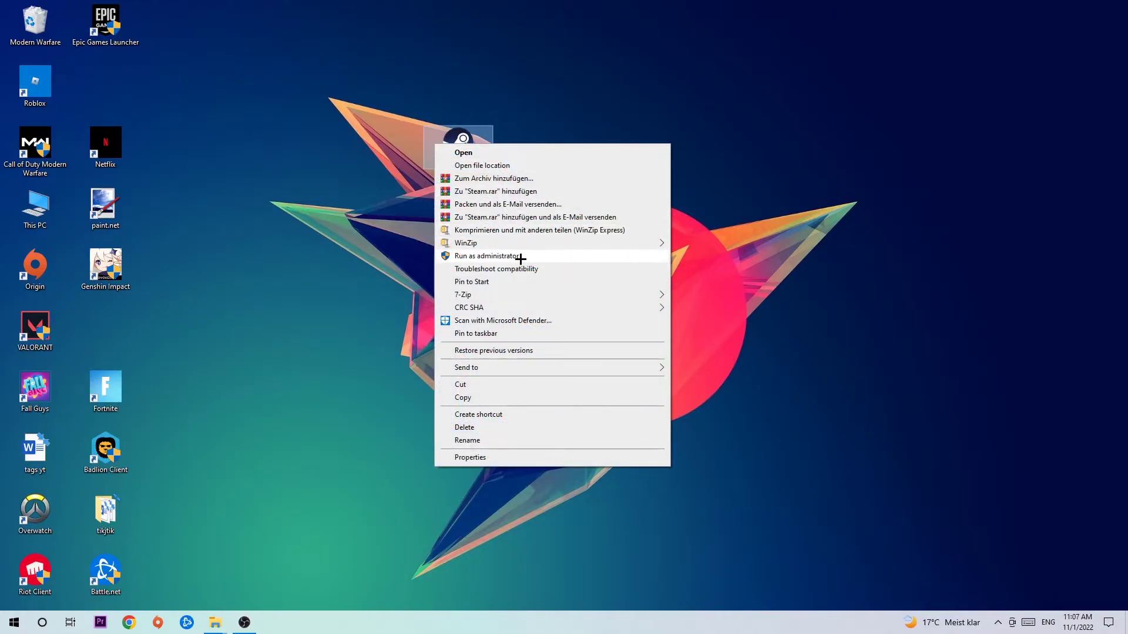
left_click(553, 128)
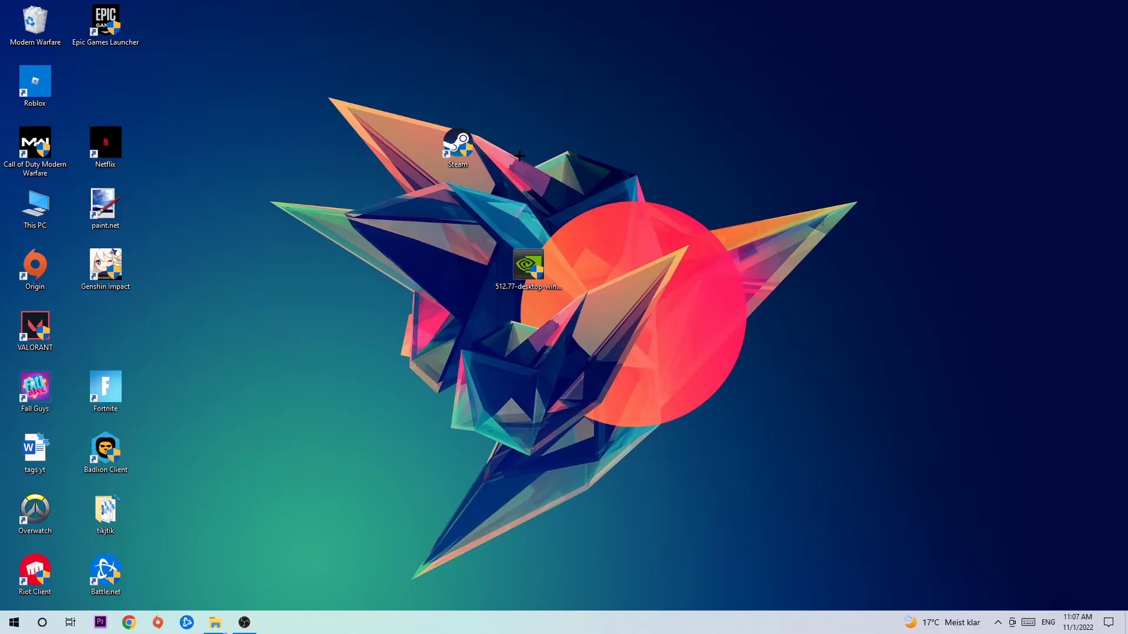
Move the Steam shortcut down-left and view its Properties' Compatibility settings
left_click_drag(458, 146, 387, 207)
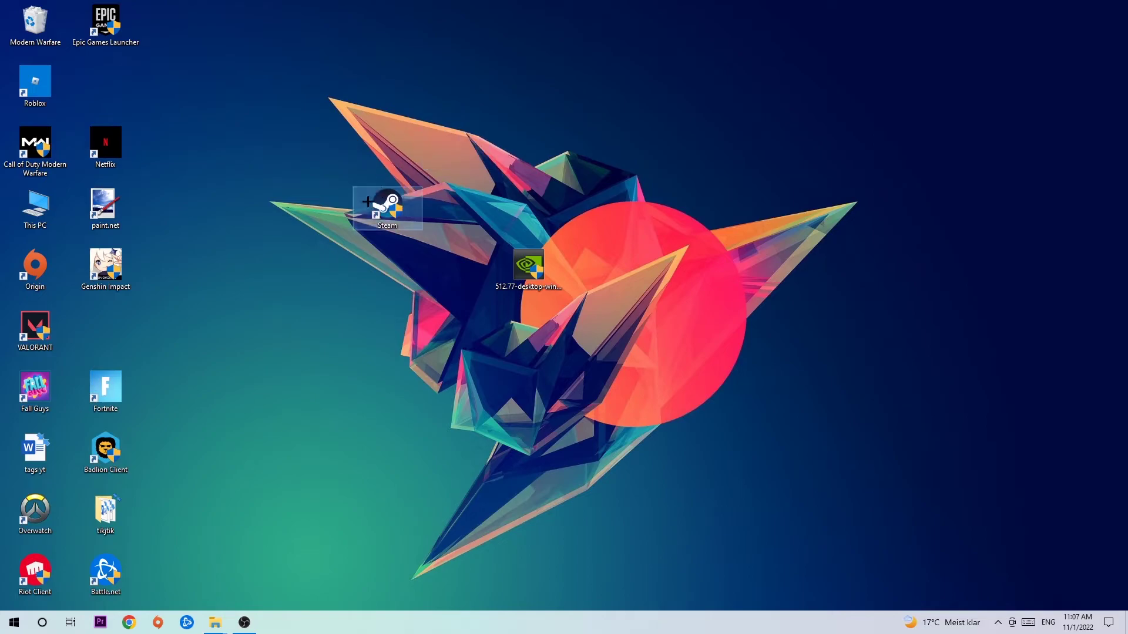
right_click(369, 205)
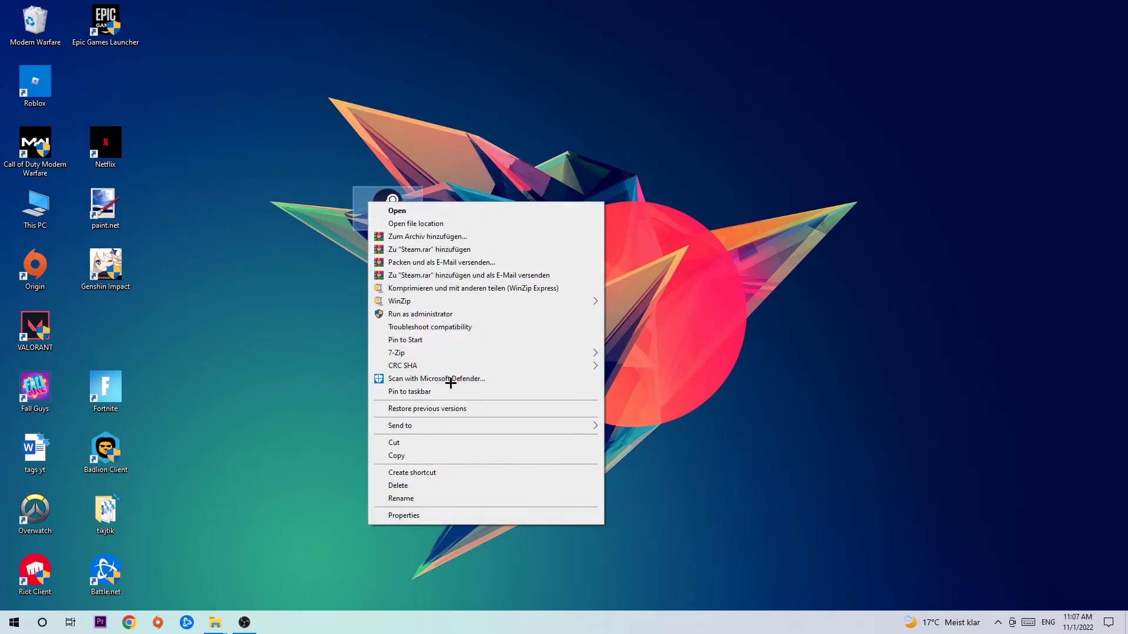
left_click(426, 516)
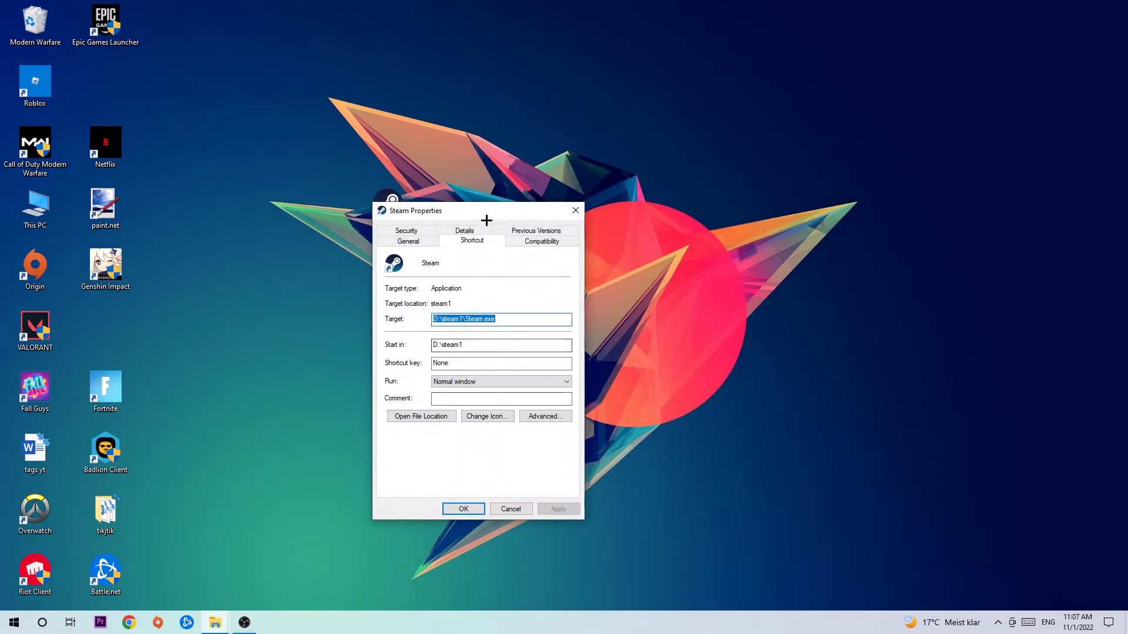
left_click(541, 241)
left_click_drag(503, 211, 406, 159)
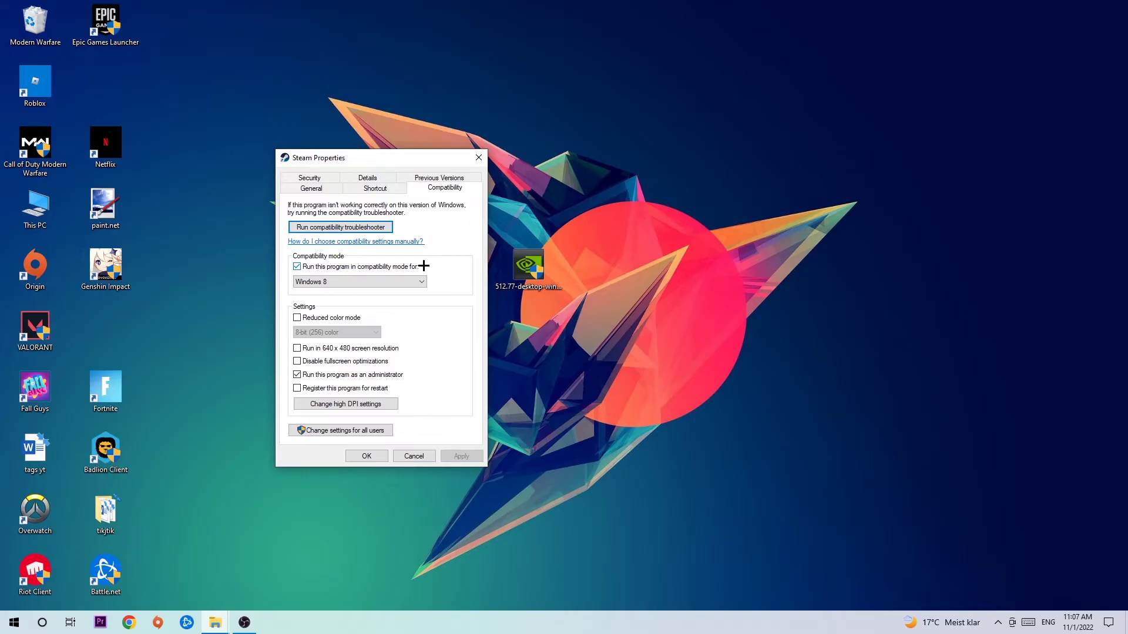
Keep Windows 8 compatibility mode with Run as administrator and save with OK
left_click(409, 281)
left_click(448, 251)
left_click(367, 456)
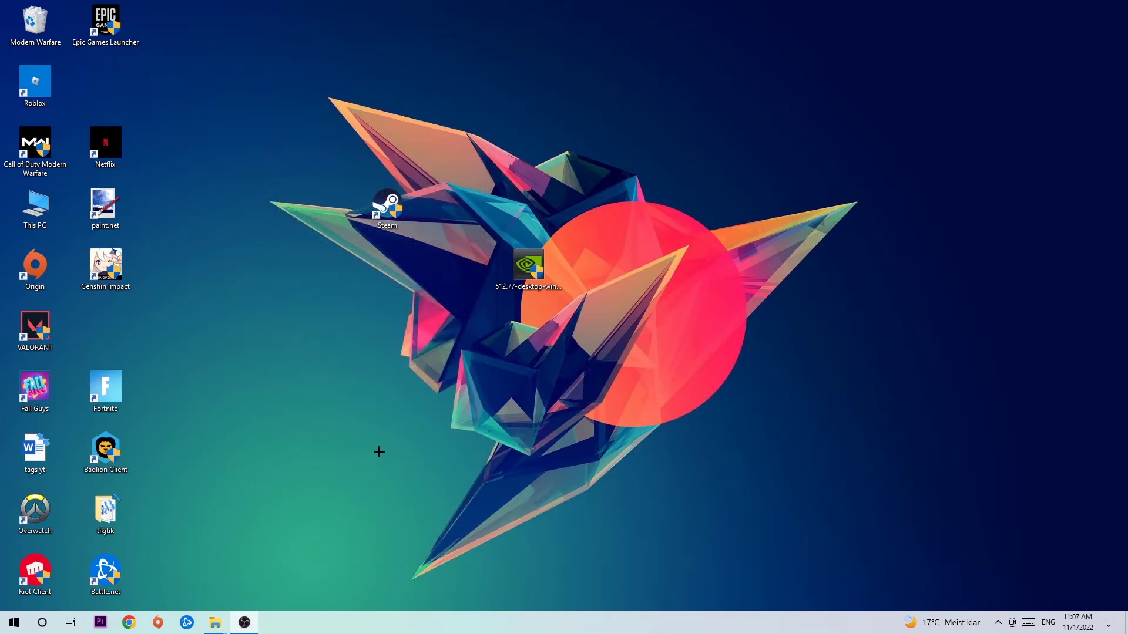
left_click(397, 215)
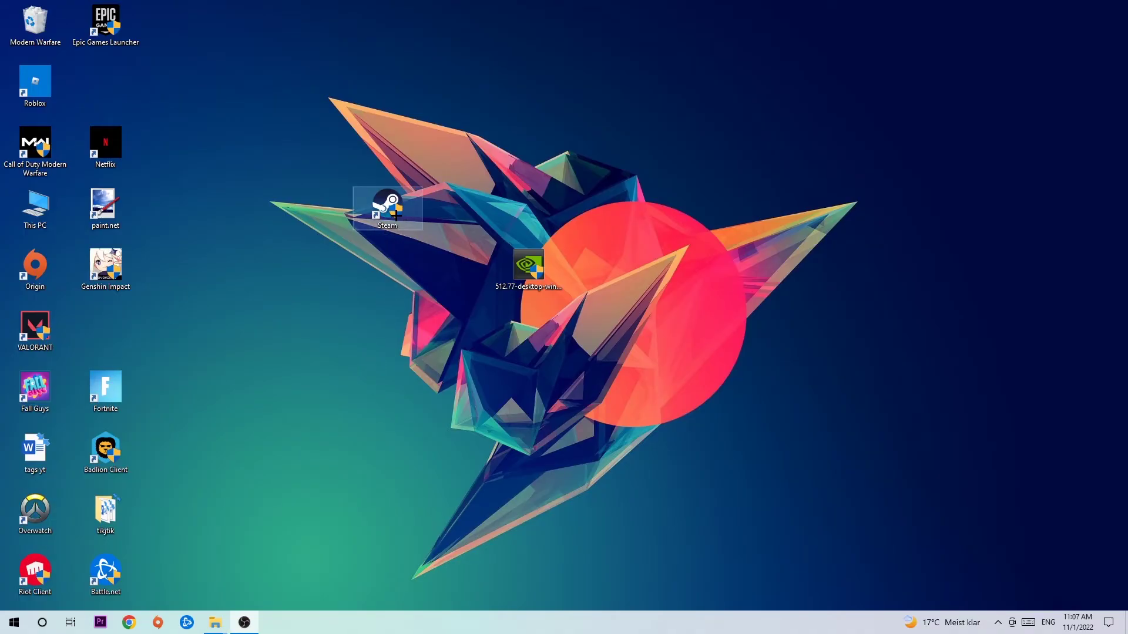
mouse_move(398, 215)
left_mouse_down()
mouse_move(529, 208)
mouse_move(388, 208)
left_mouse_up()
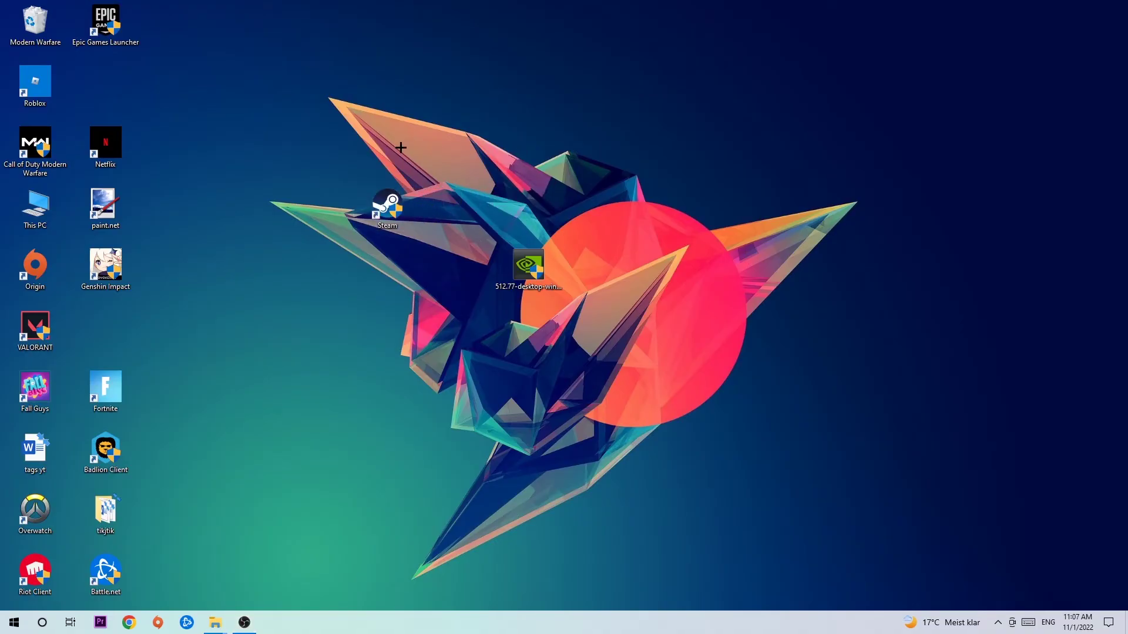